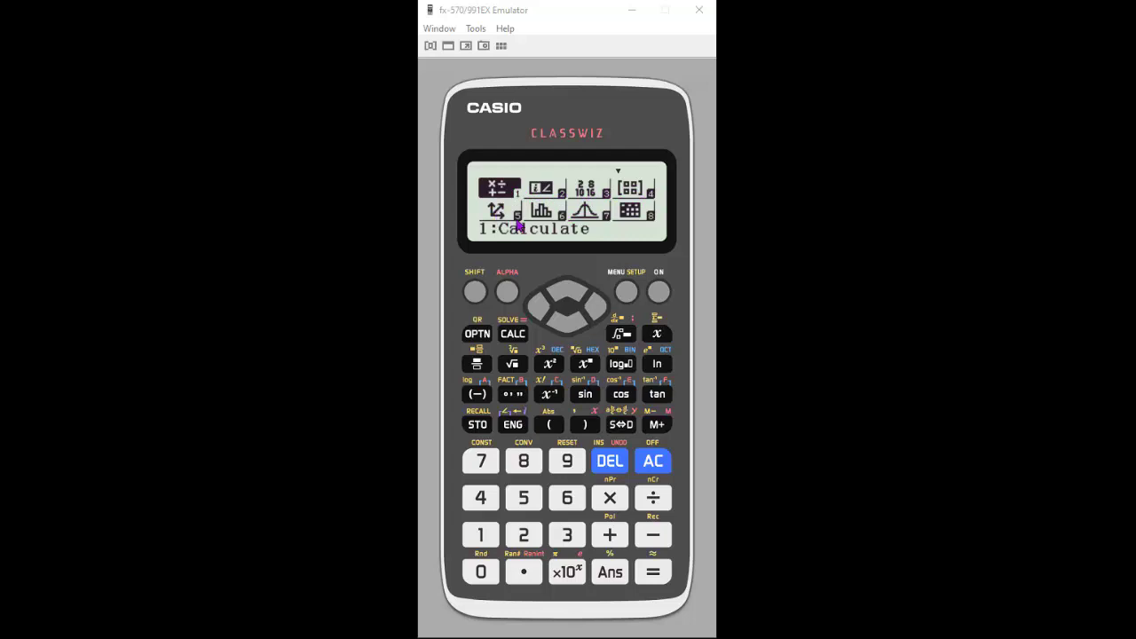
- Switch the calculator to 5:Vector mode from the calculation mode list
click(592, 308)
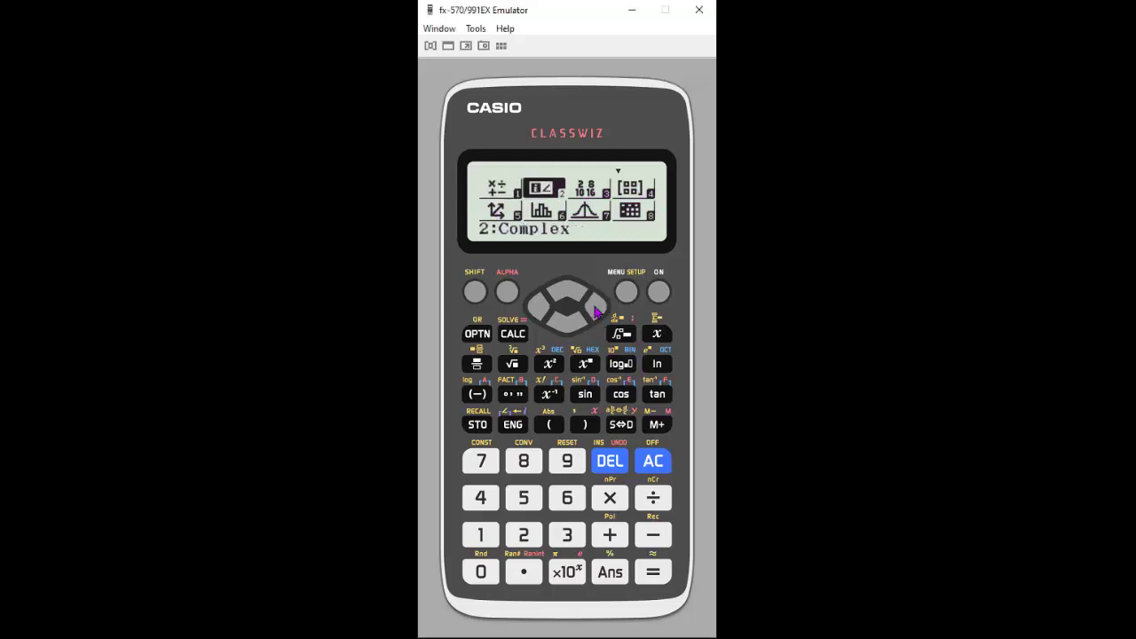
click(596, 311)
click(596, 310)
click(596, 308)
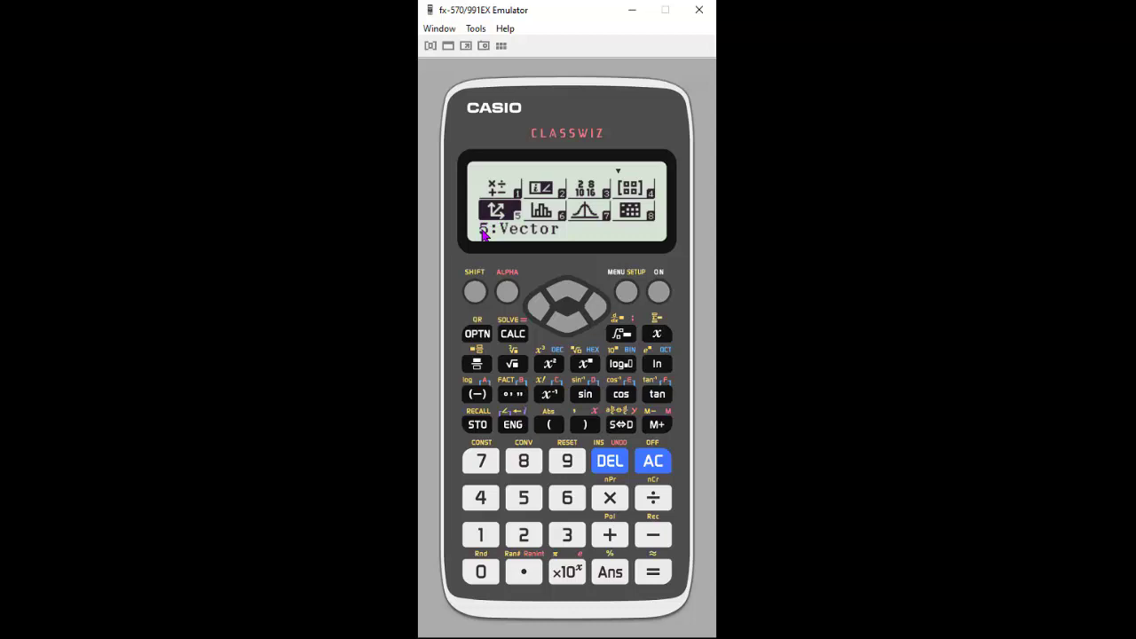
click(653, 573)
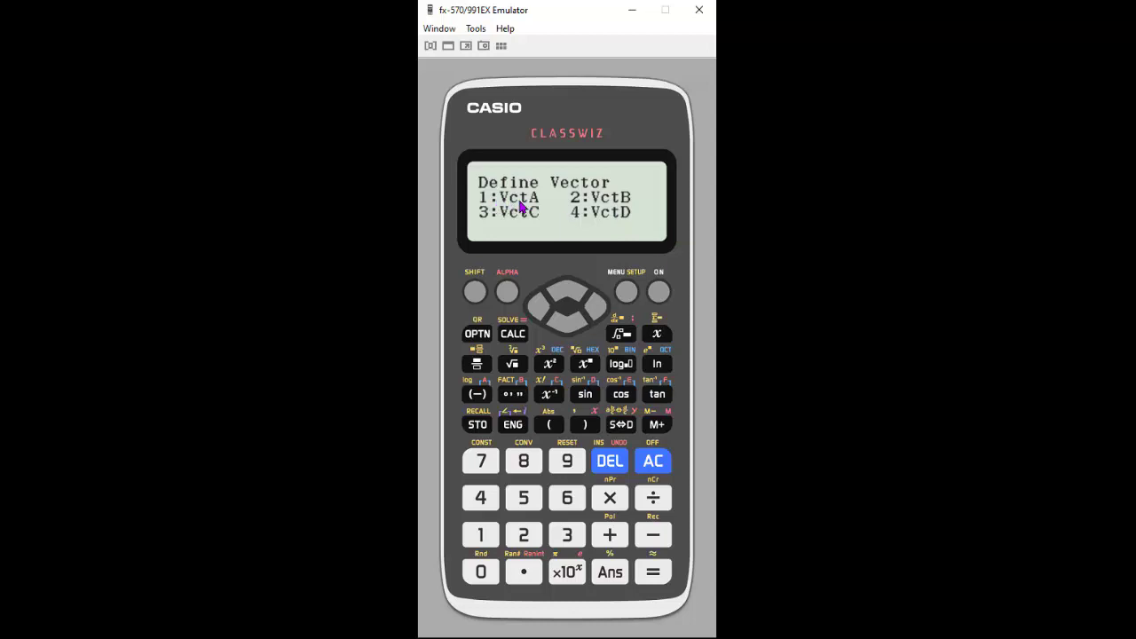
- Define VctA as a 2-dimensional vector (−7, 17), then bring up the vector options
click(480, 536)
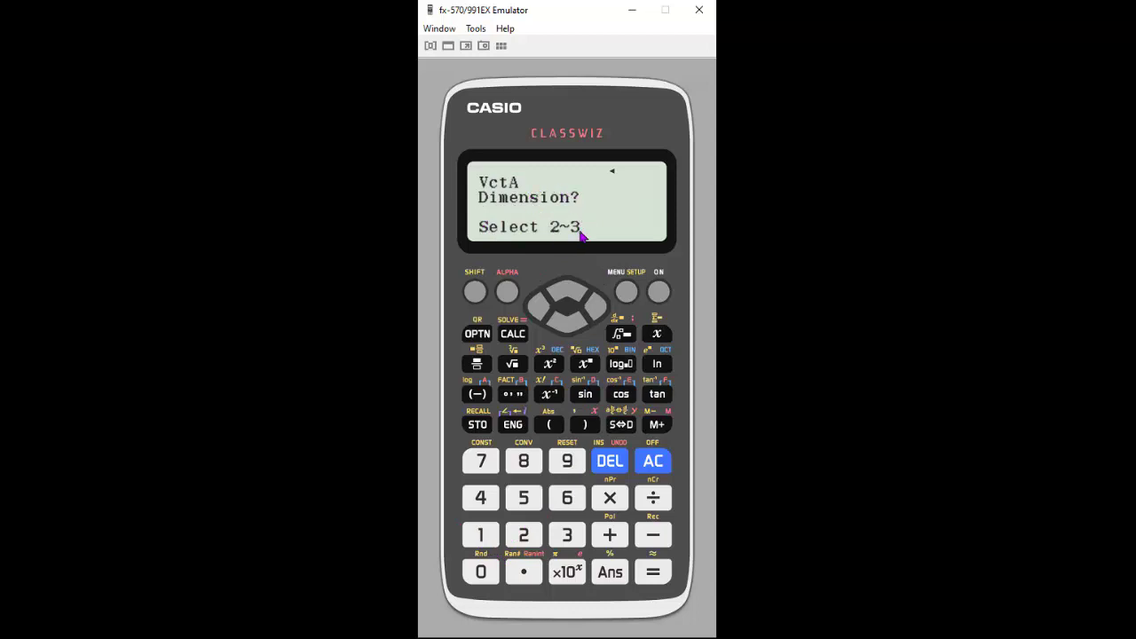
click(524, 536)
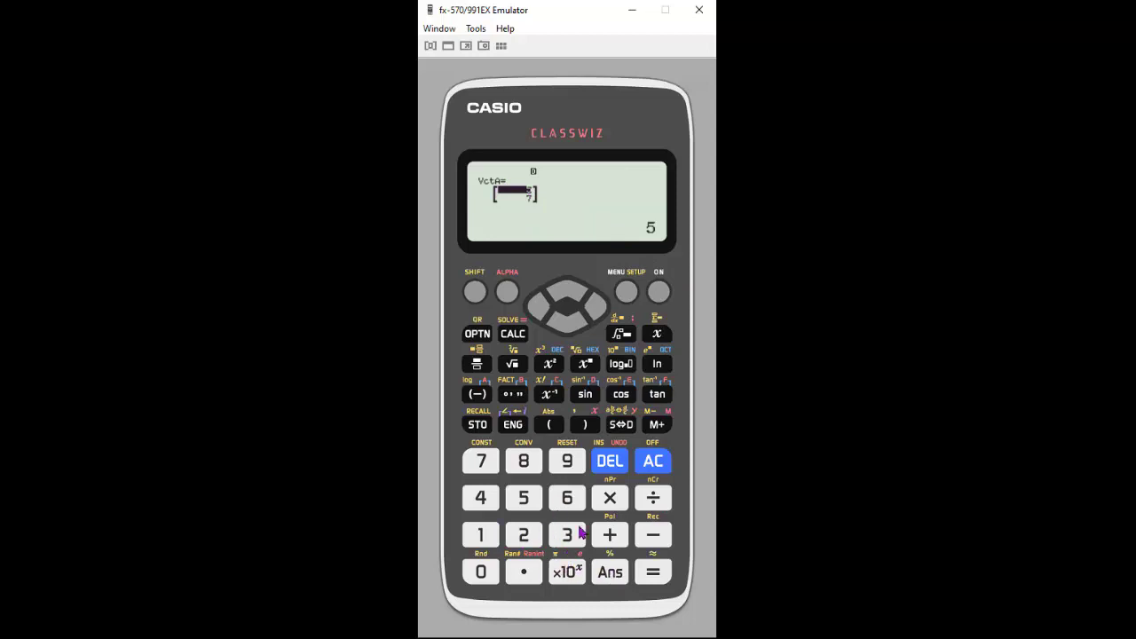
click(655, 536)
click(480, 461)
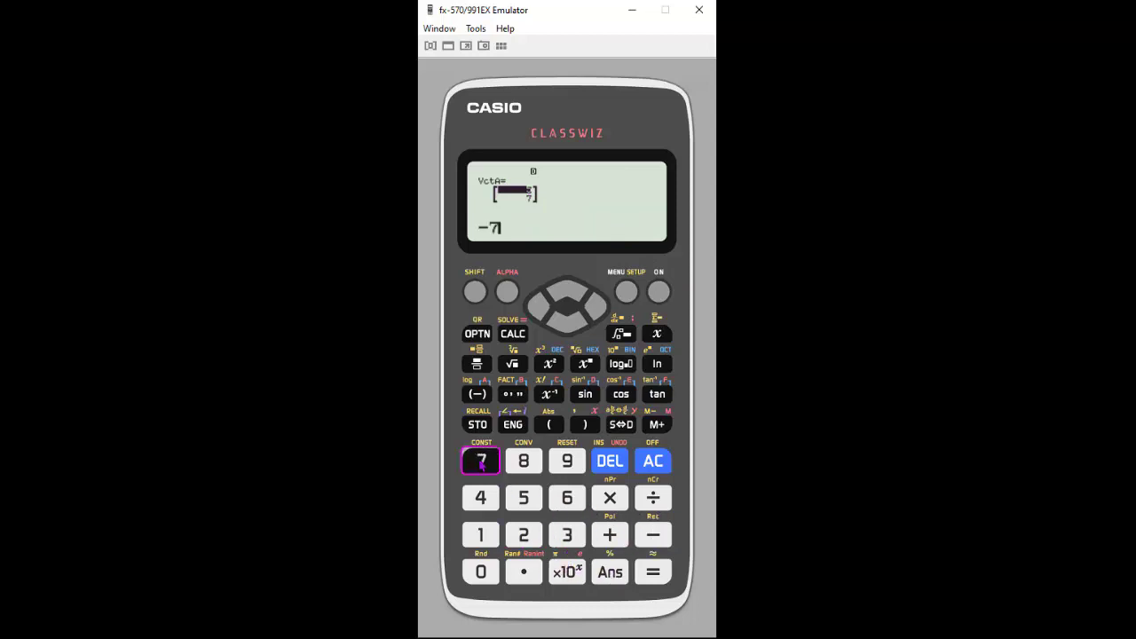
click(655, 575)
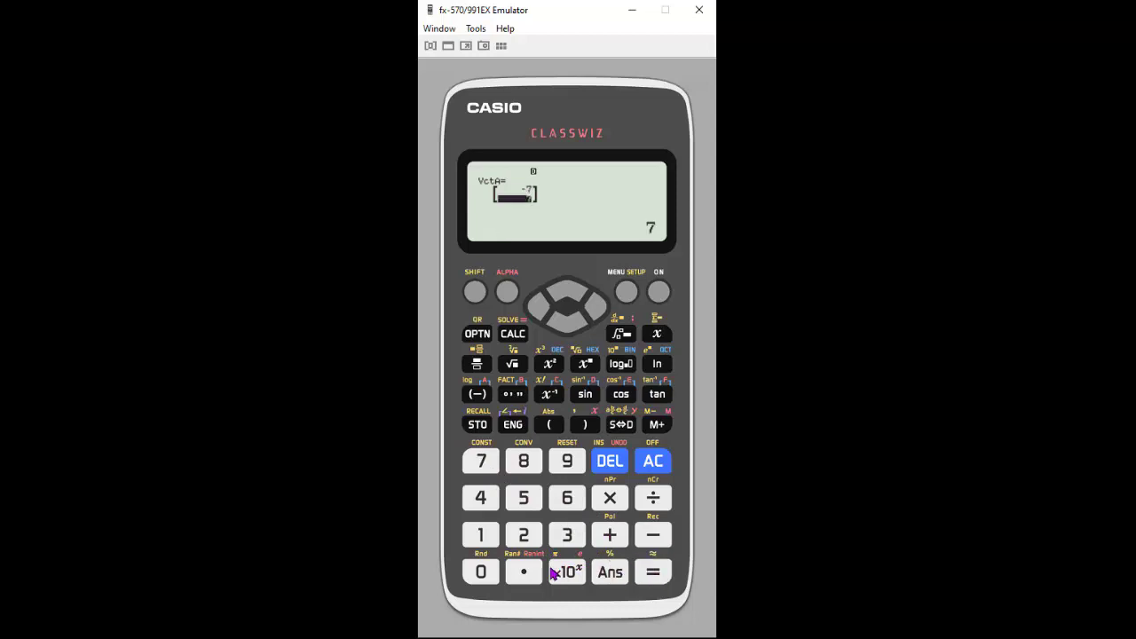
click(480, 534)
click(480, 461)
click(654, 578)
click(477, 334)
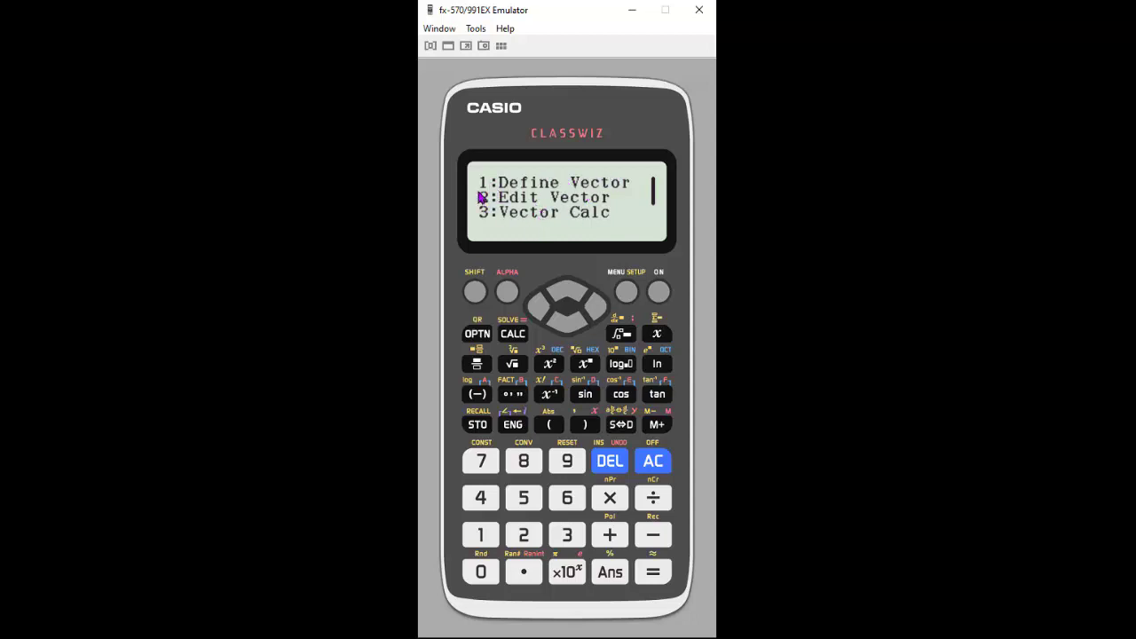
- Define VctB as a 2-dimensional vector with elements 3 and 16
click(480, 535)
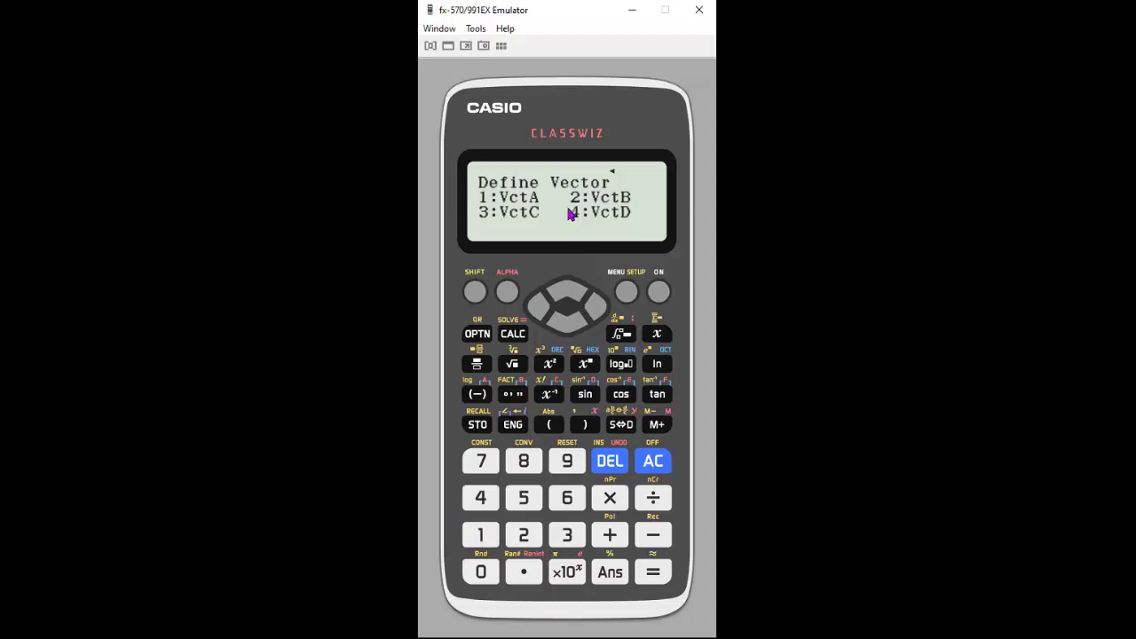
click(524, 539)
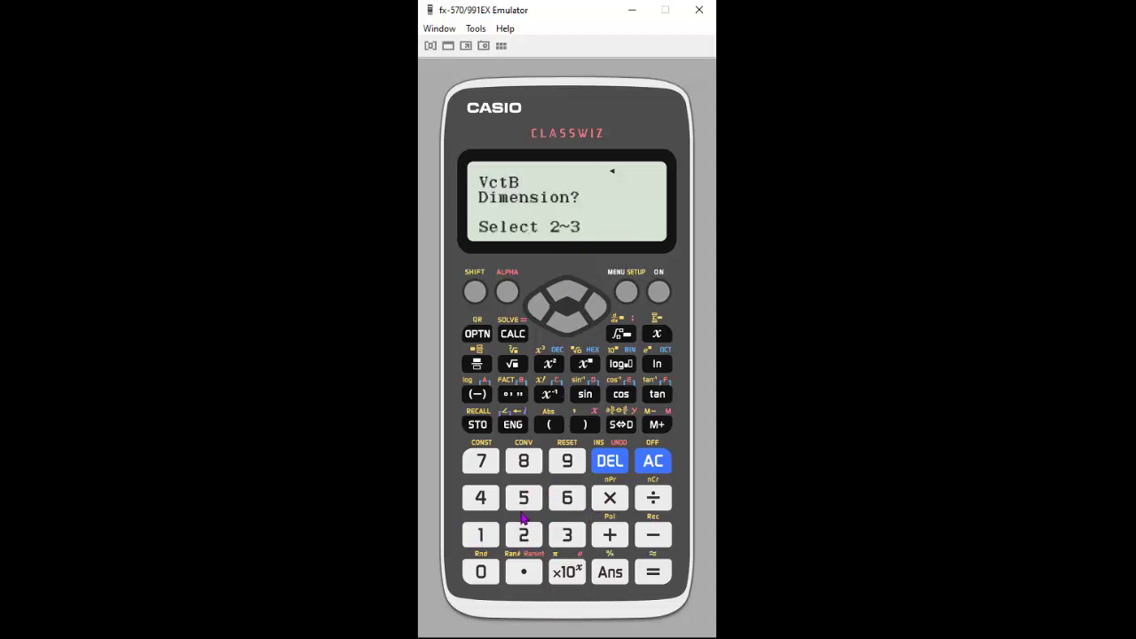
click(528, 539)
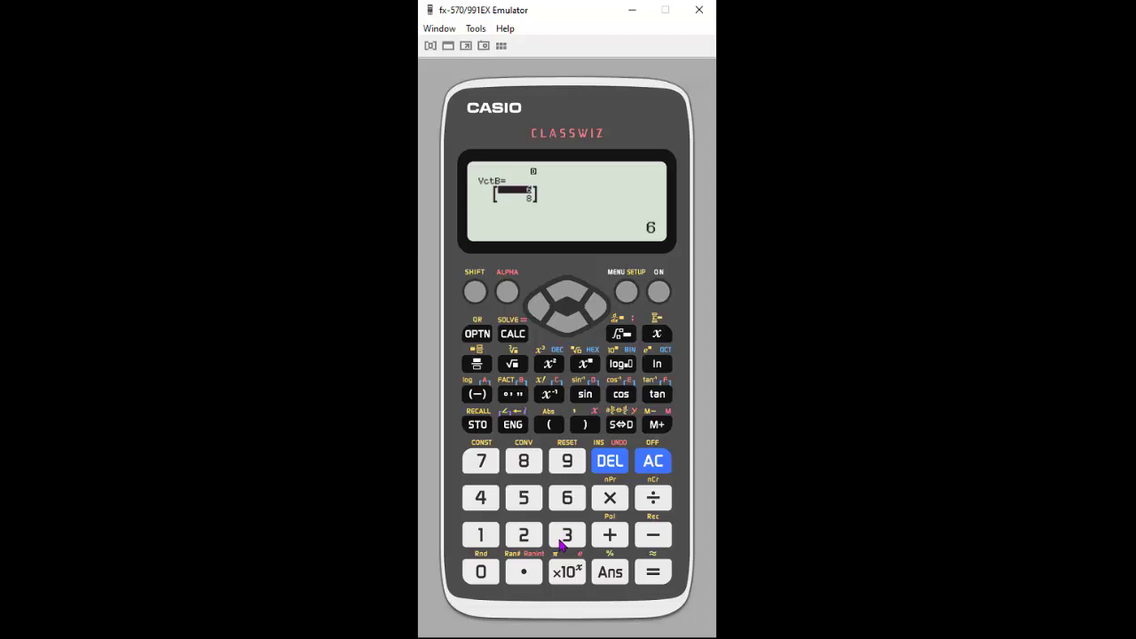
click(568, 536)
click(653, 572)
click(482, 538)
click(566, 497)
click(657, 576)
- Open the 3:Vector Calc screen and list the stored vectors VctA–VctD
click(480, 334)
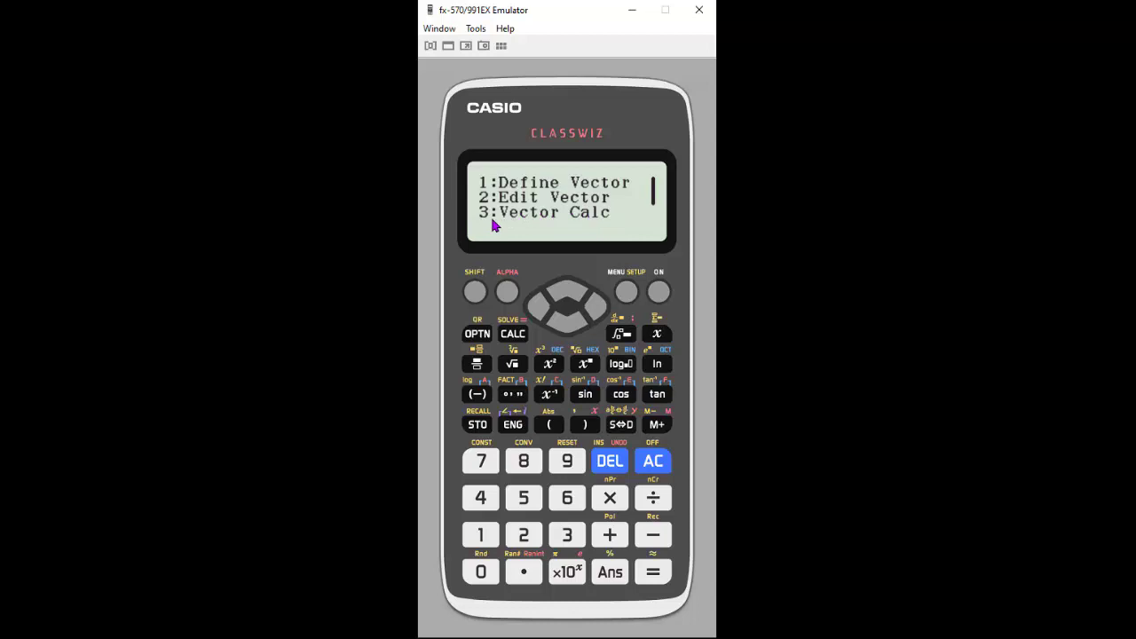
click(565, 330)
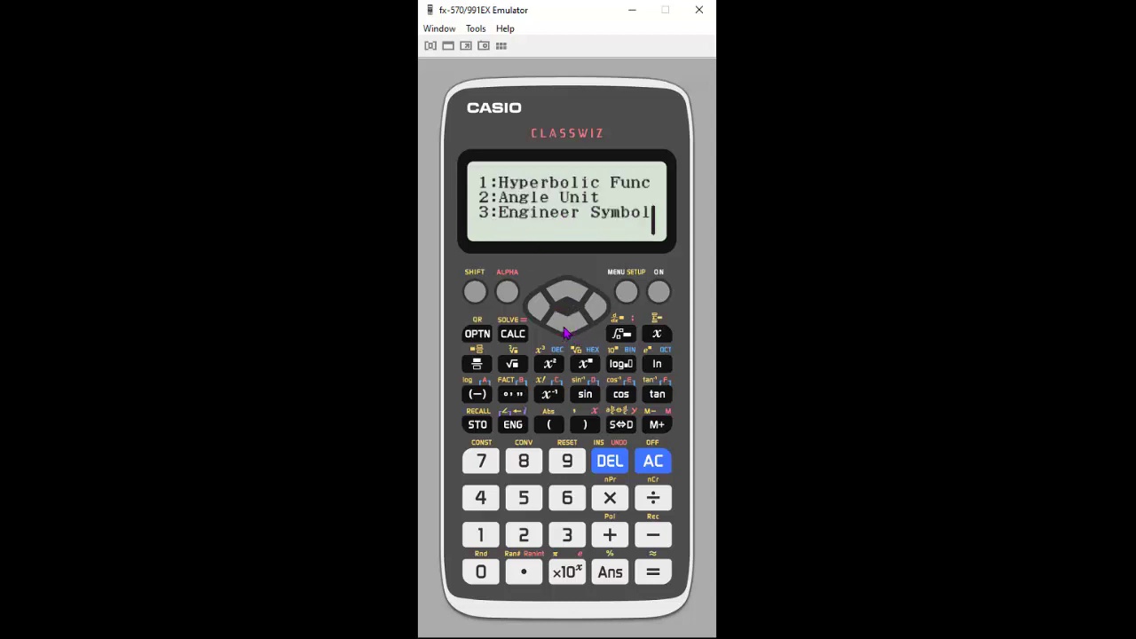
click(569, 290)
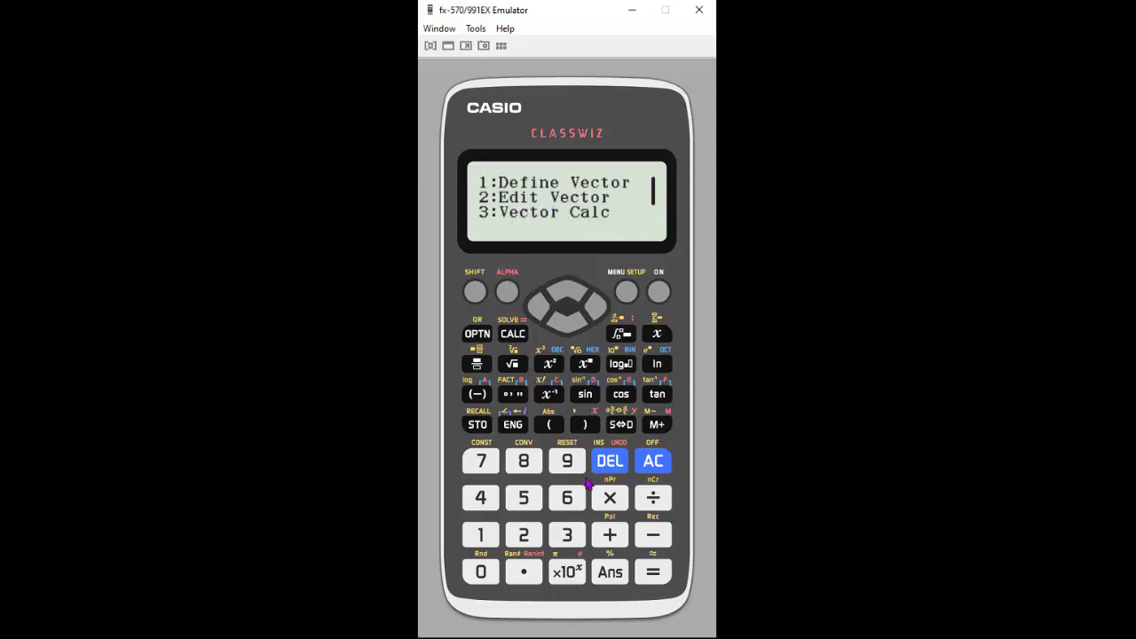
click(566, 535)
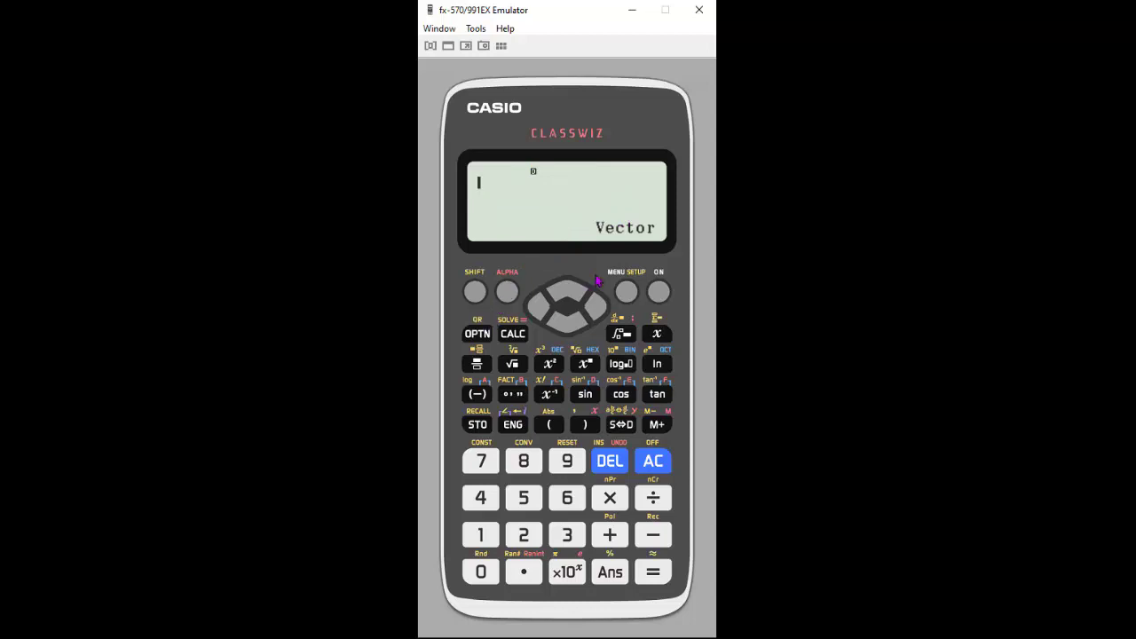
click(477, 336)
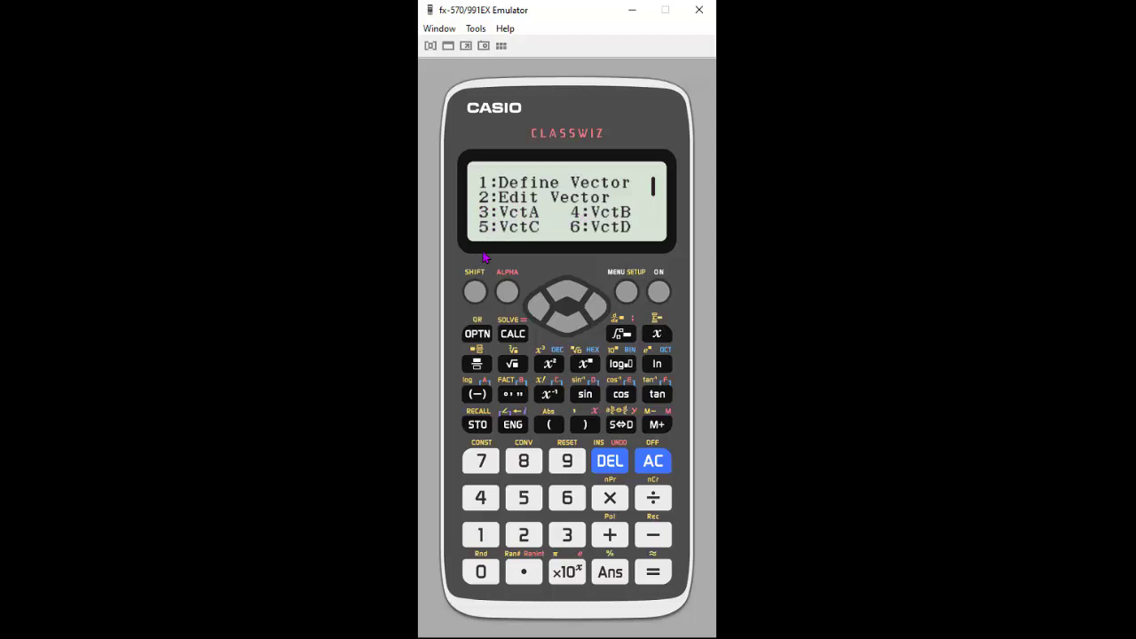
- Calculate VctA + VctB, giving VctAns = (−4, 33)
click(567, 534)
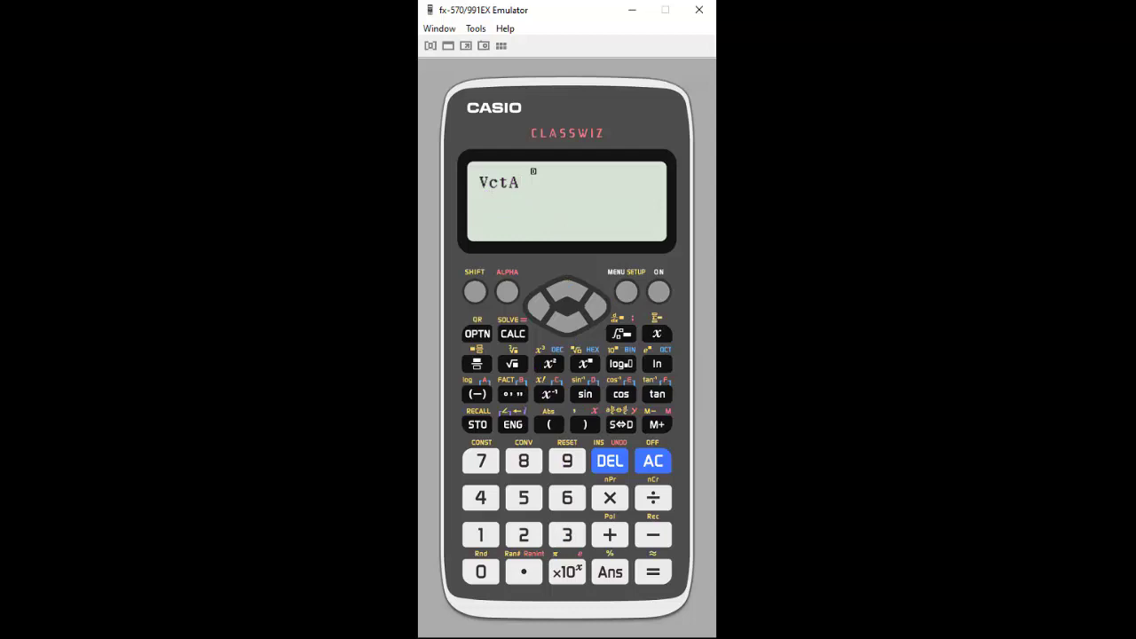
click(609, 535)
click(477, 335)
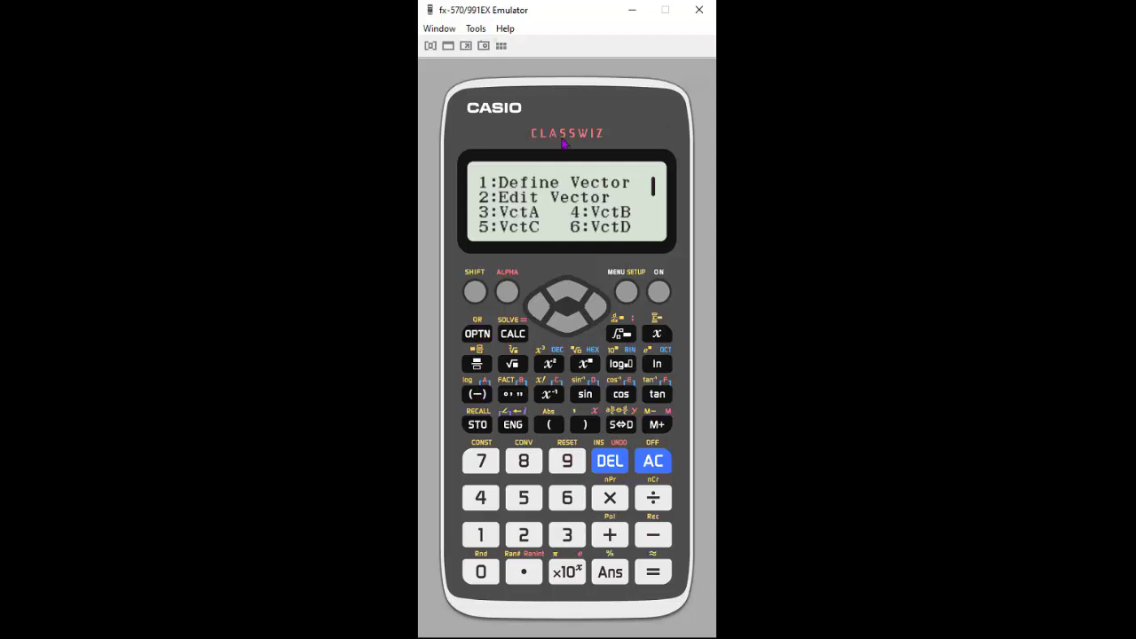
click(480, 500)
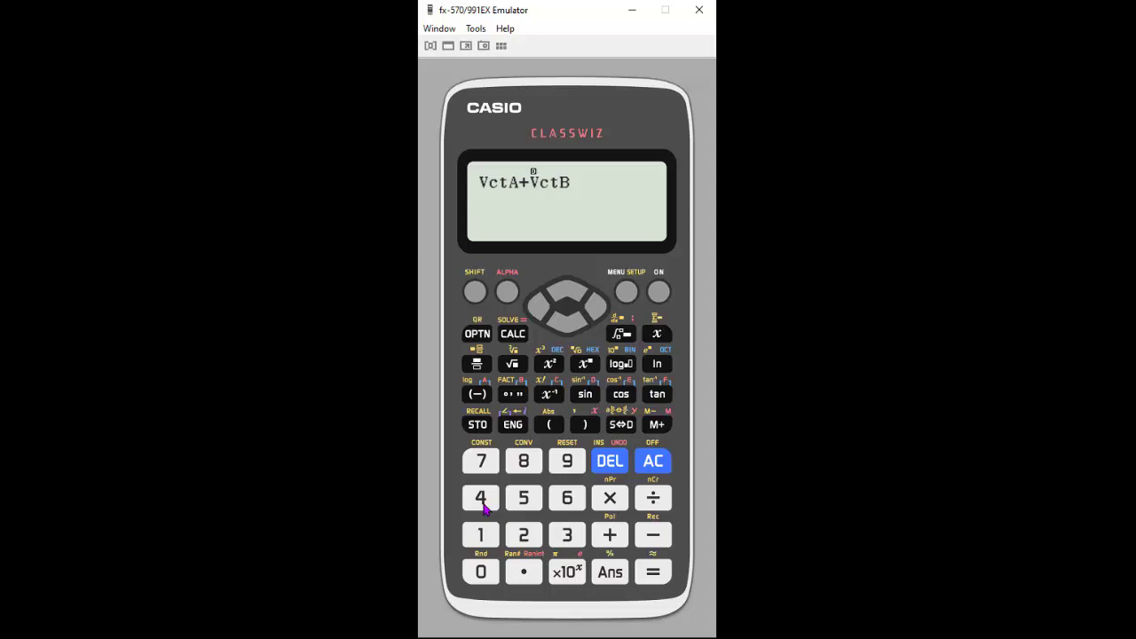
click(655, 575)
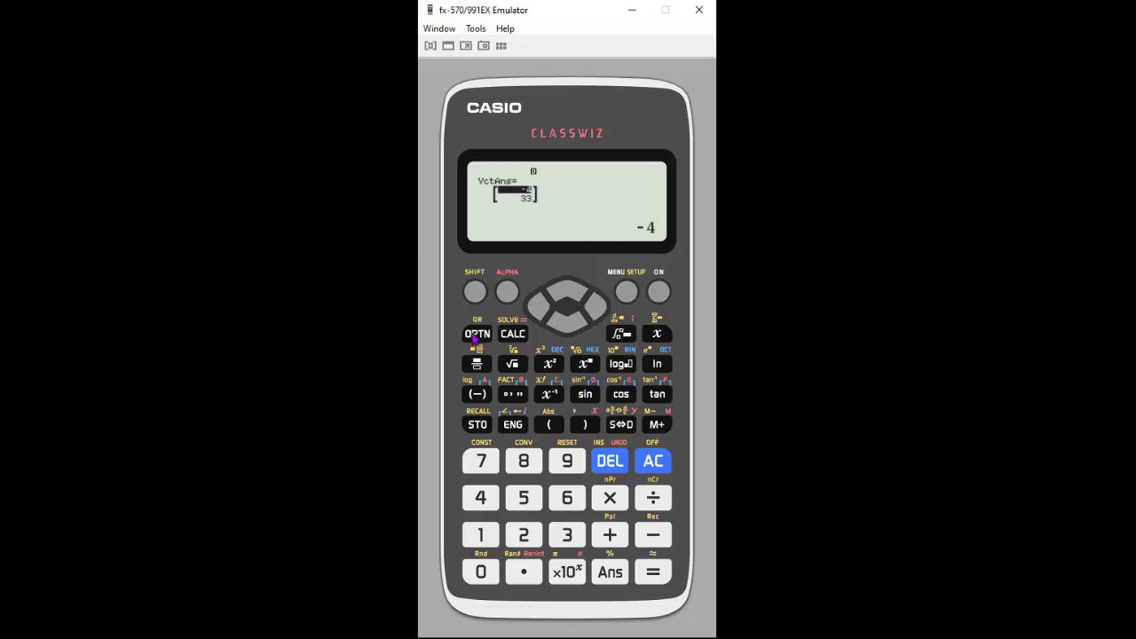
- Calculate VctA − VctB, giving VctAns = (−10, 1)
click(477, 335)
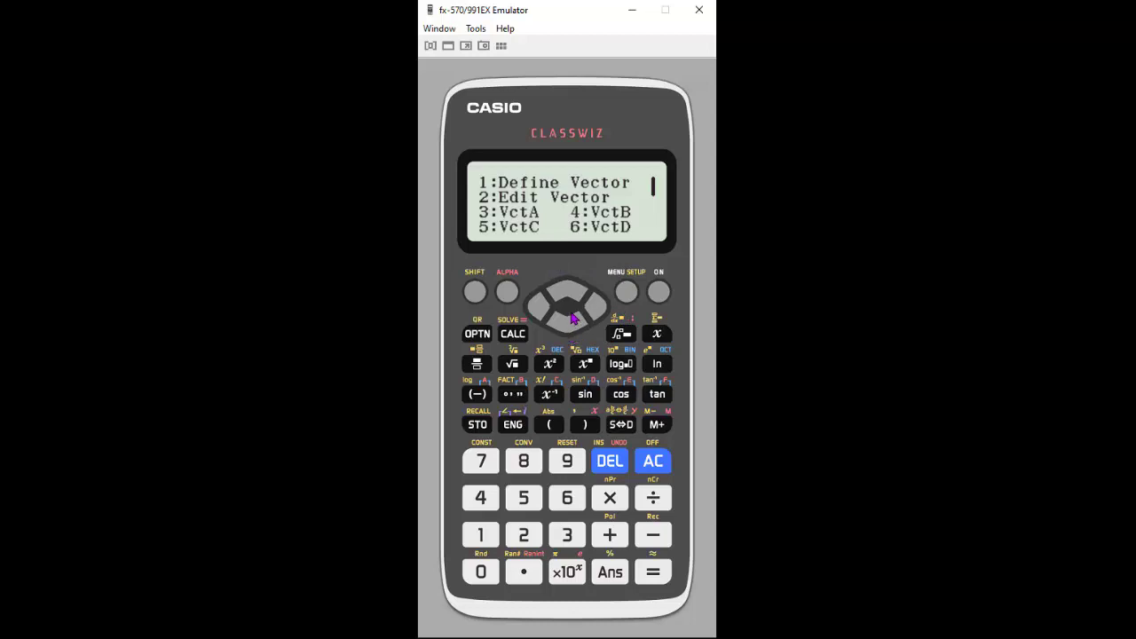
click(568, 536)
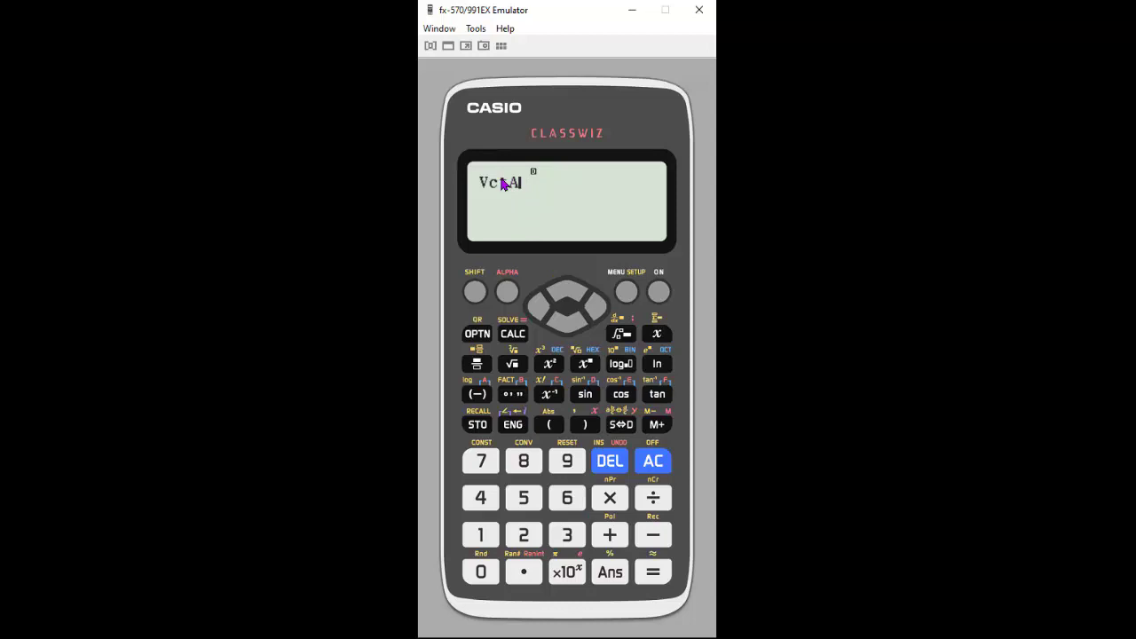
click(654, 537)
click(473, 333)
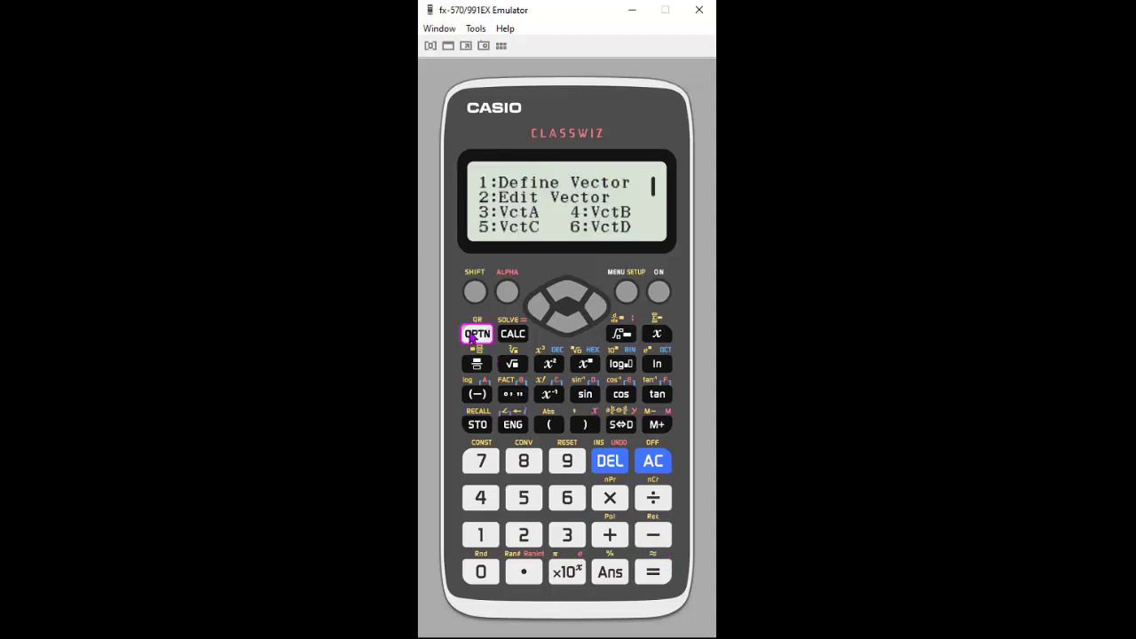
click(480, 499)
click(661, 575)
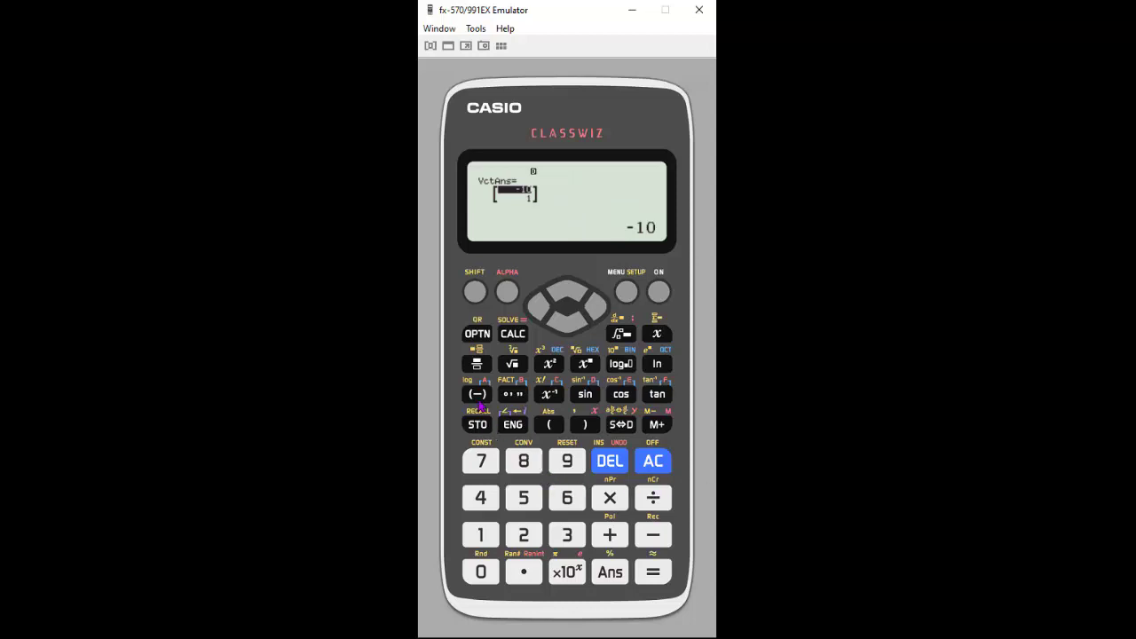
- Calculate VctA × 5, giving VctAns = (−35, 85)
click(476, 335)
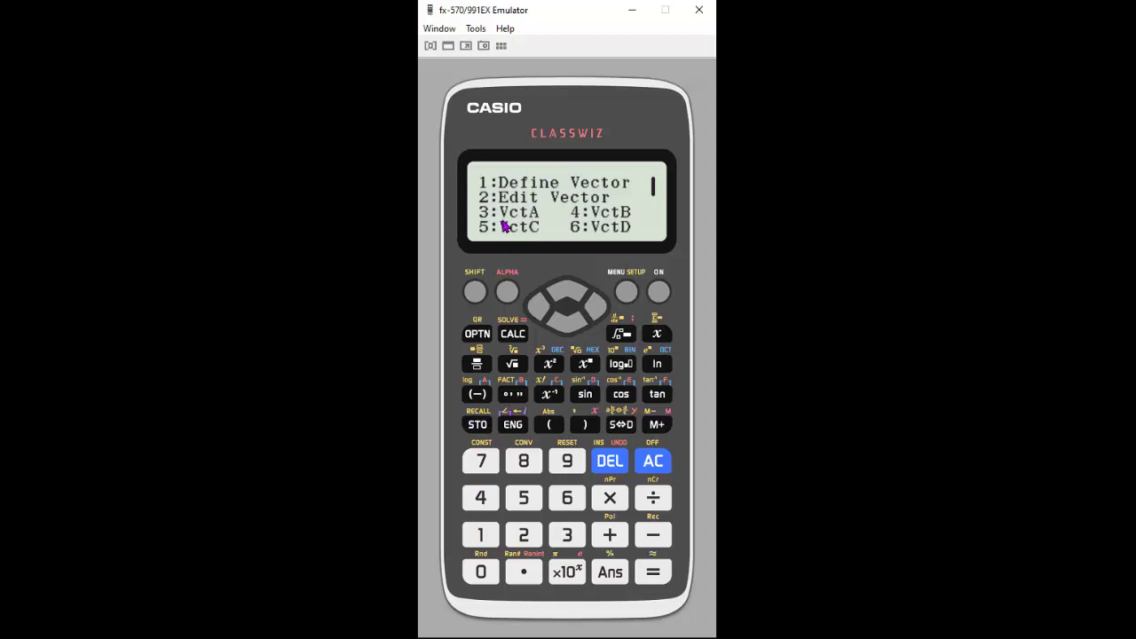
click(570, 537)
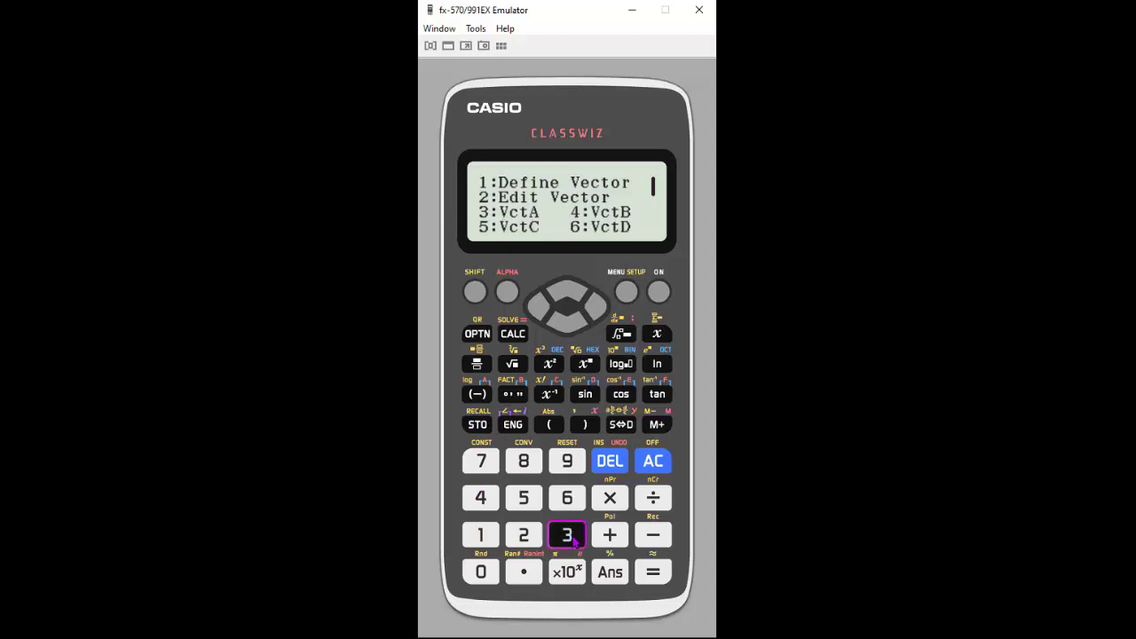
click(617, 506)
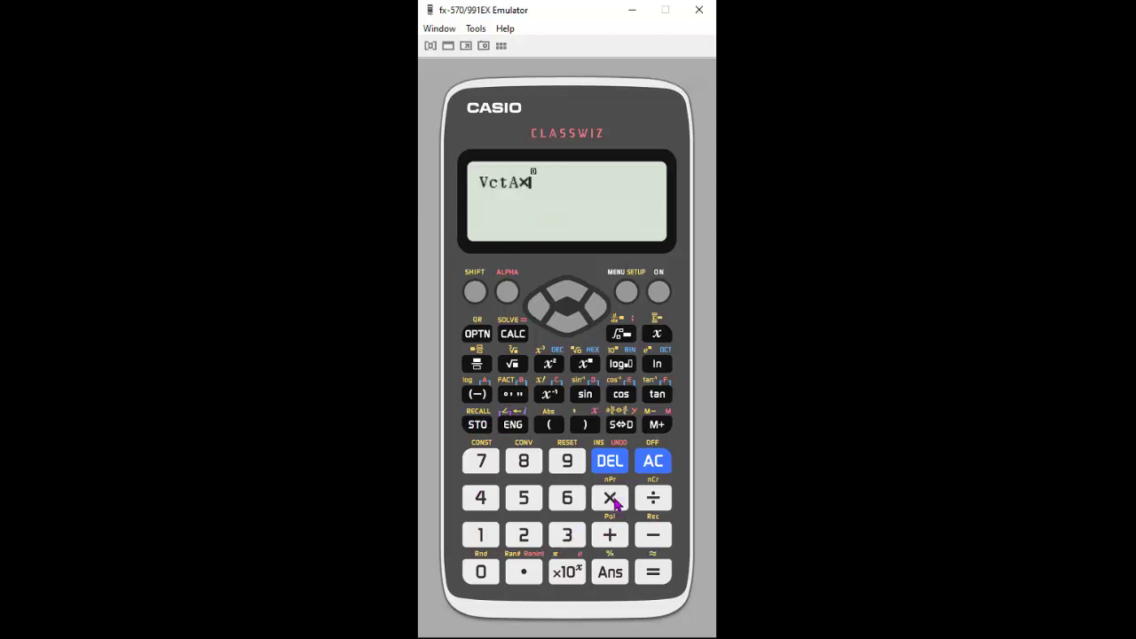
click(523, 503)
click(659, 578)
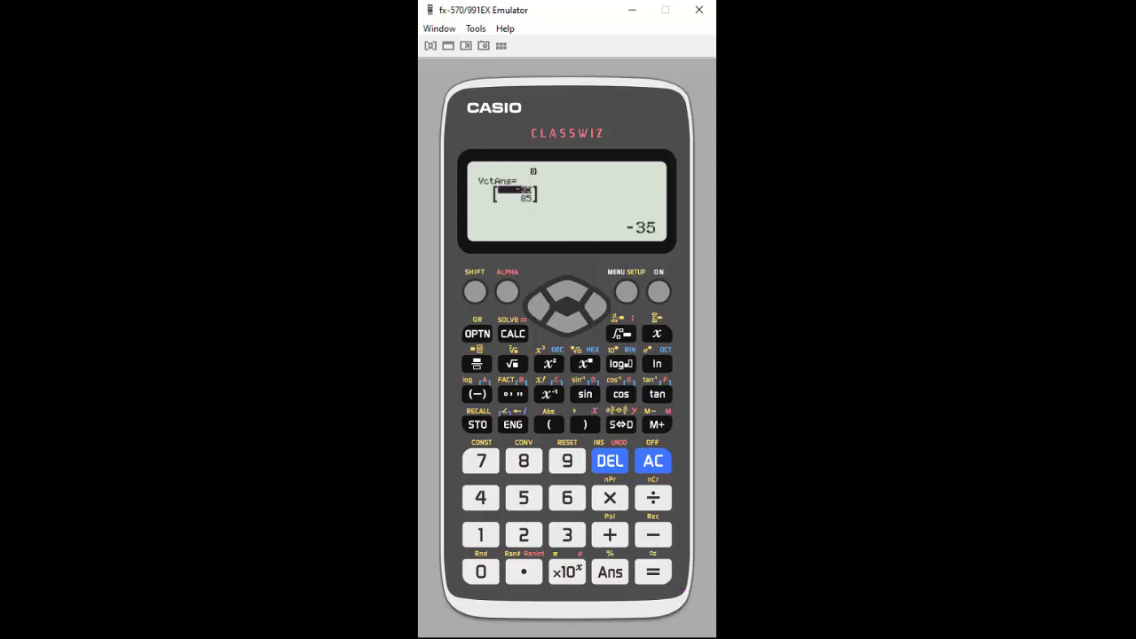
- Evaluate VctA·VctB with the Dot Product operator, obtaining 251
click(478, 335)
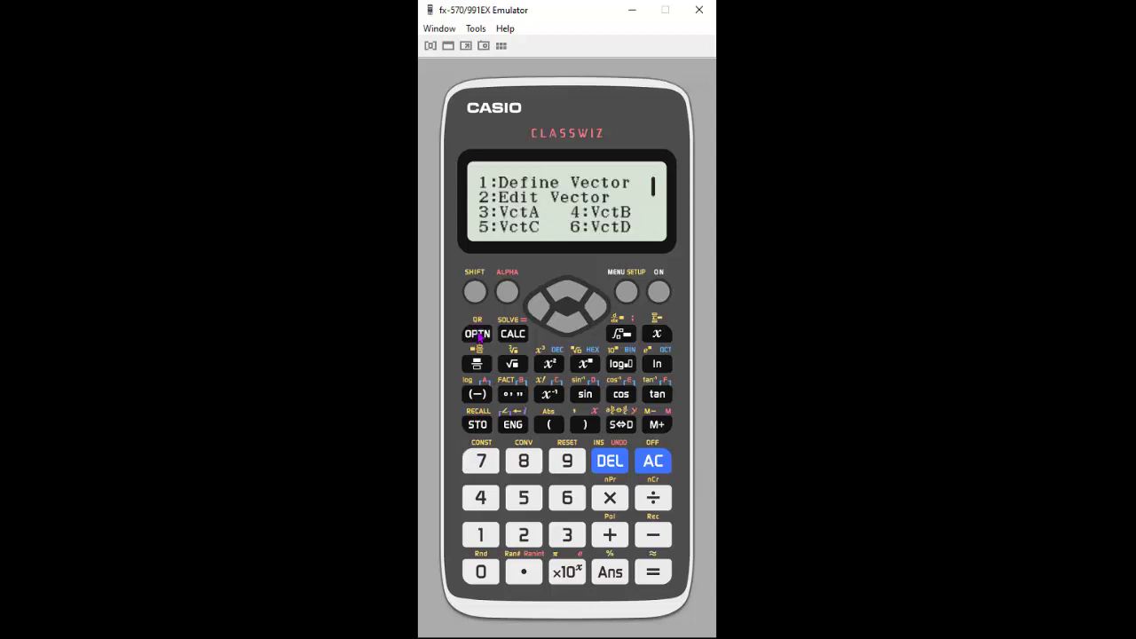
click(566, 324)
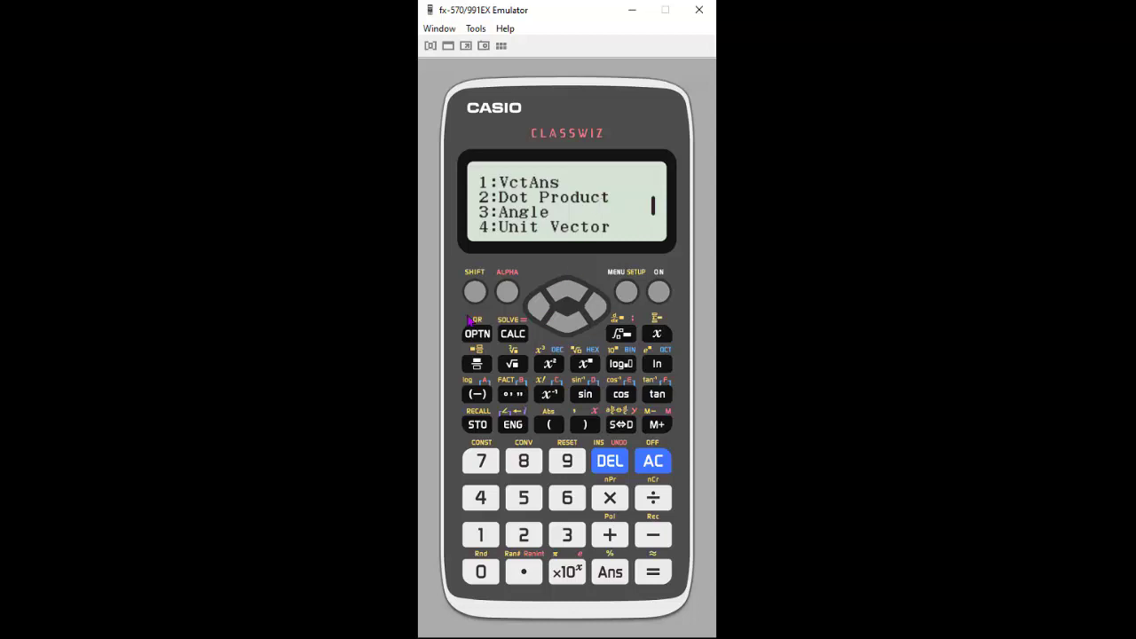
click(568, 288)
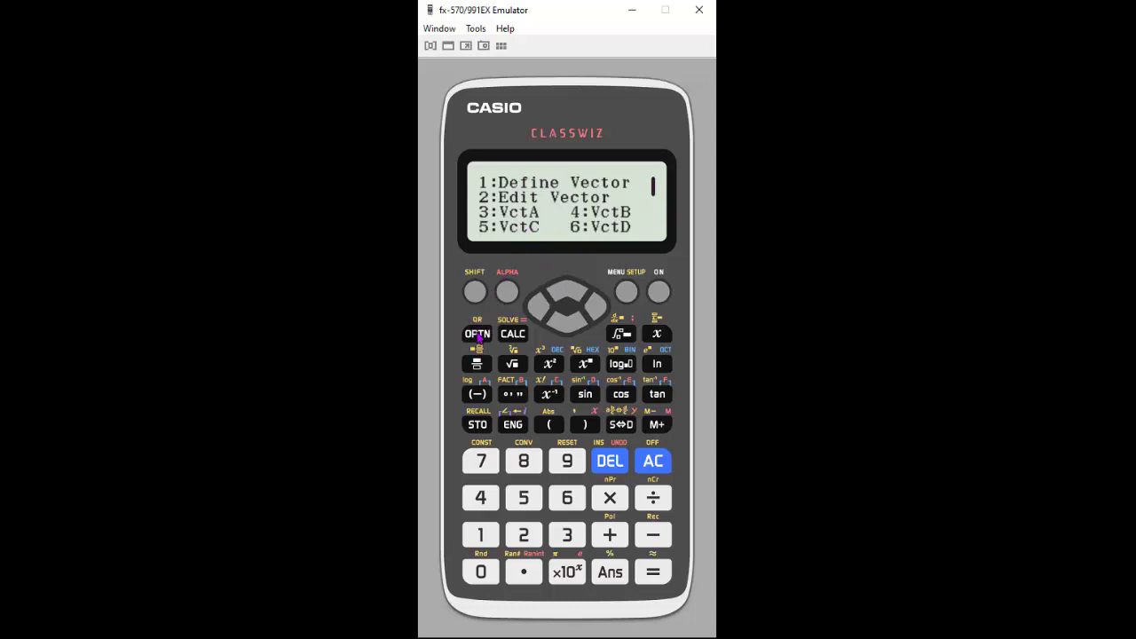
click(570, 534)
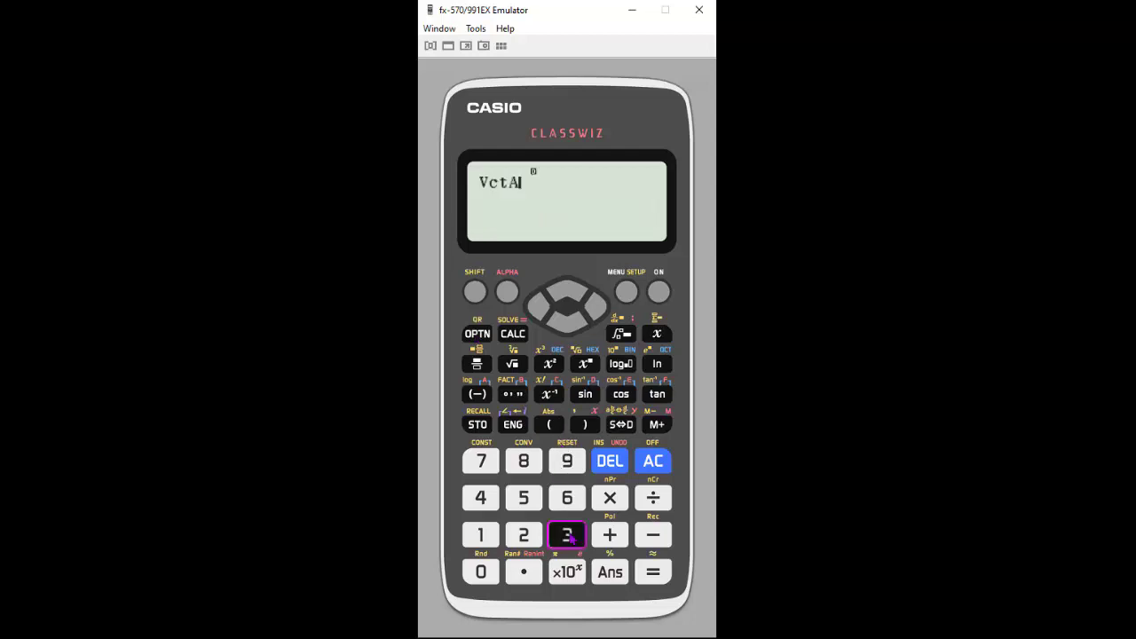
click(477, 334)
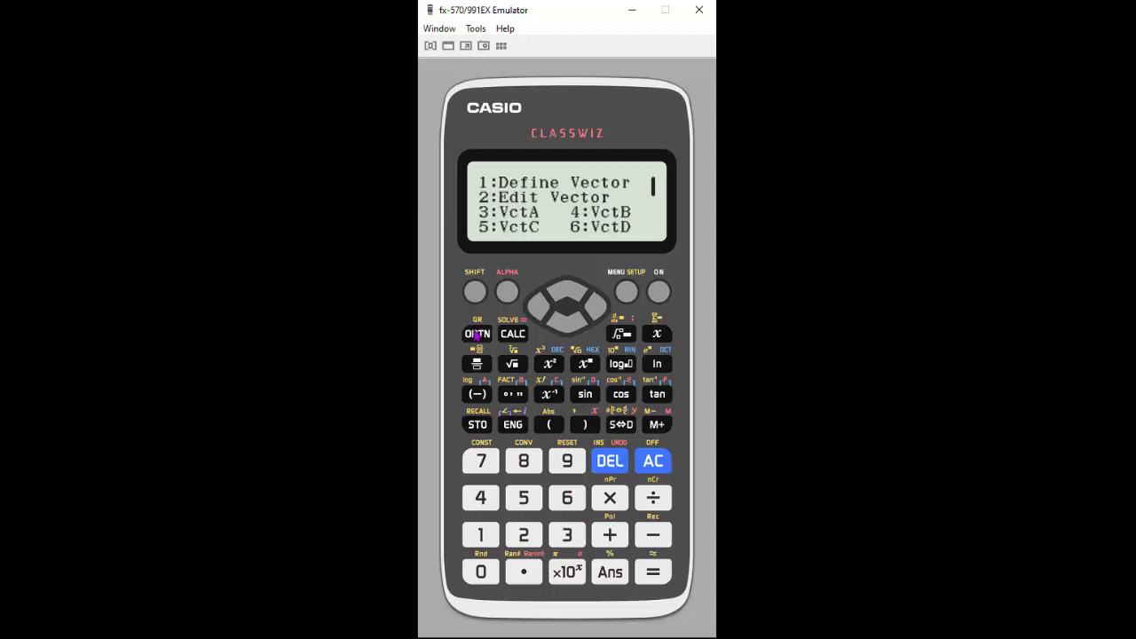
click(566, 322)
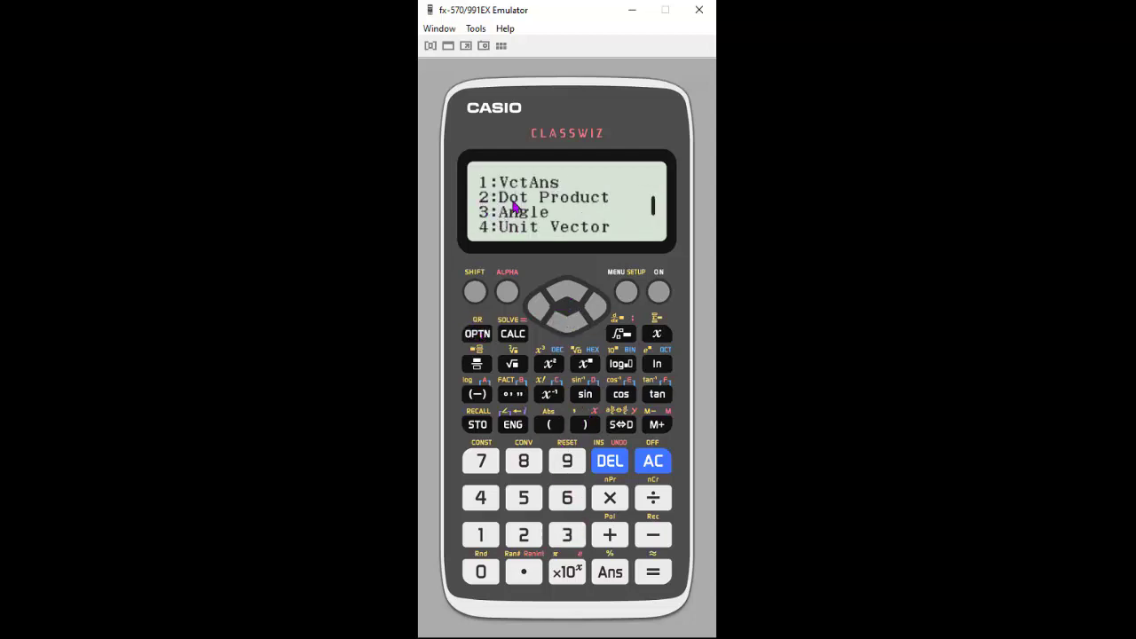
click(531, 539)
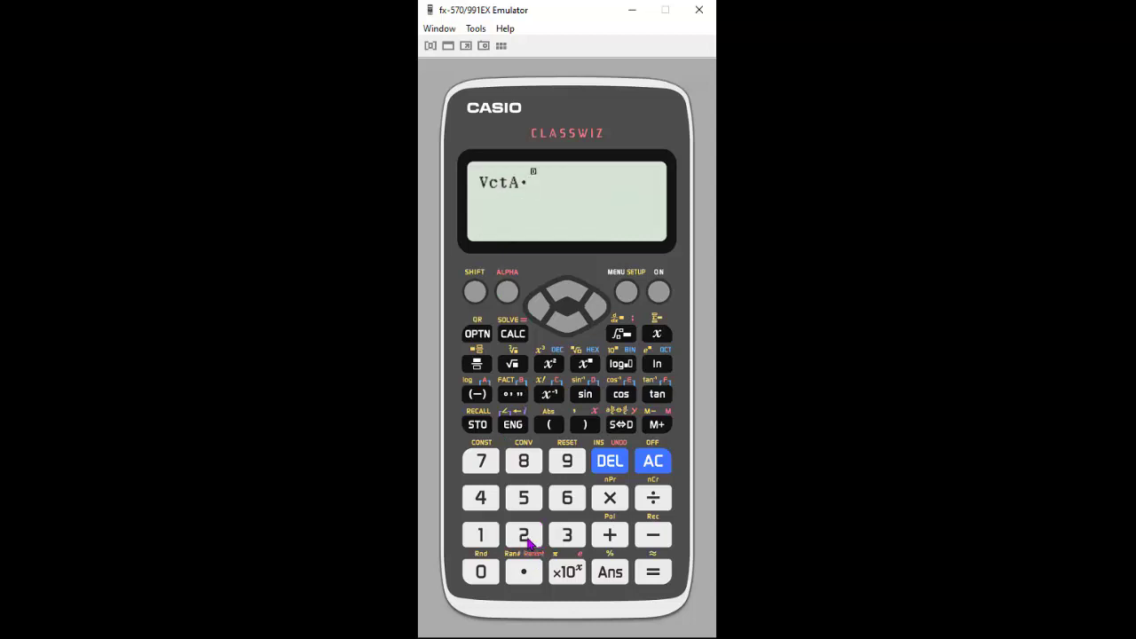
click(477, 336)
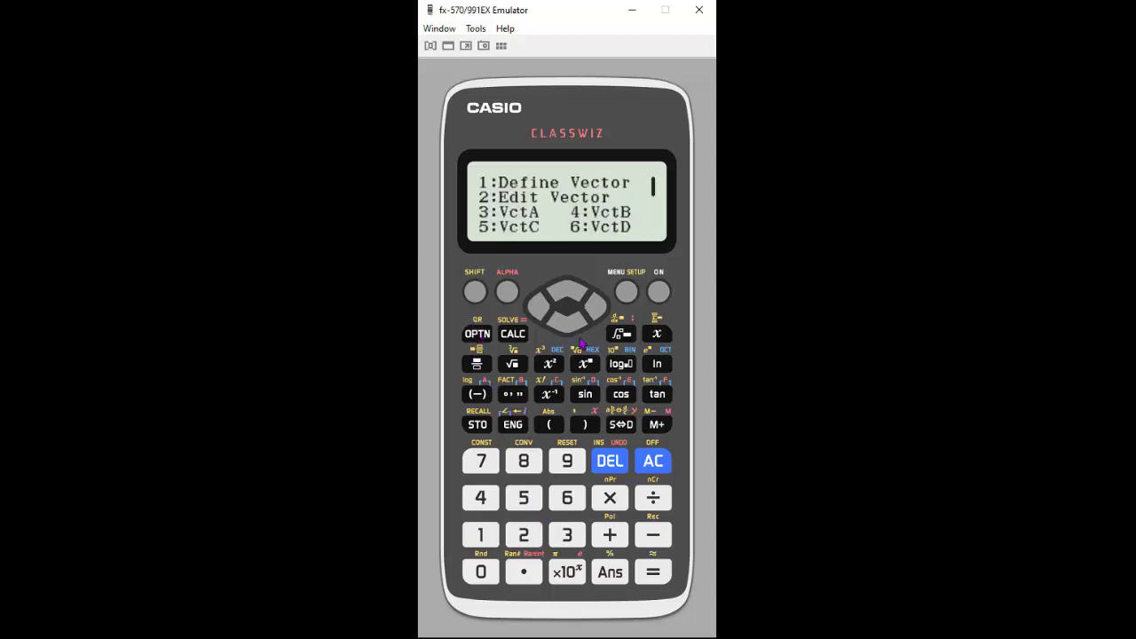
click(485, 506)
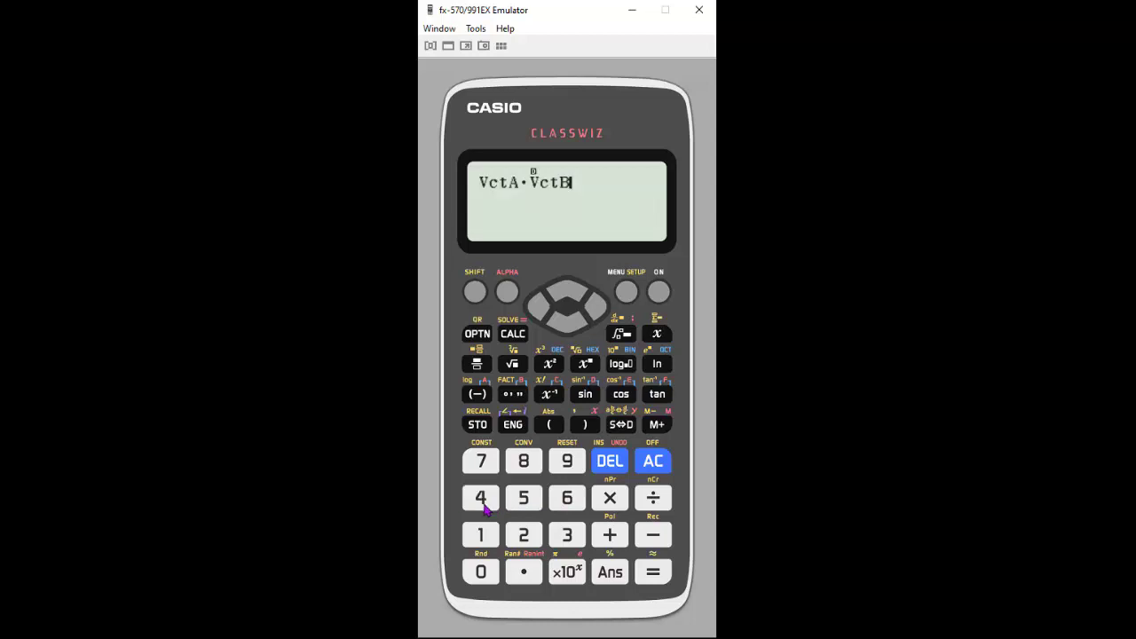
click(653, 575)
- Evaluate Angle(VctA,VctB) to get 32.99979033 degrees between the vectors
click(477, 335)
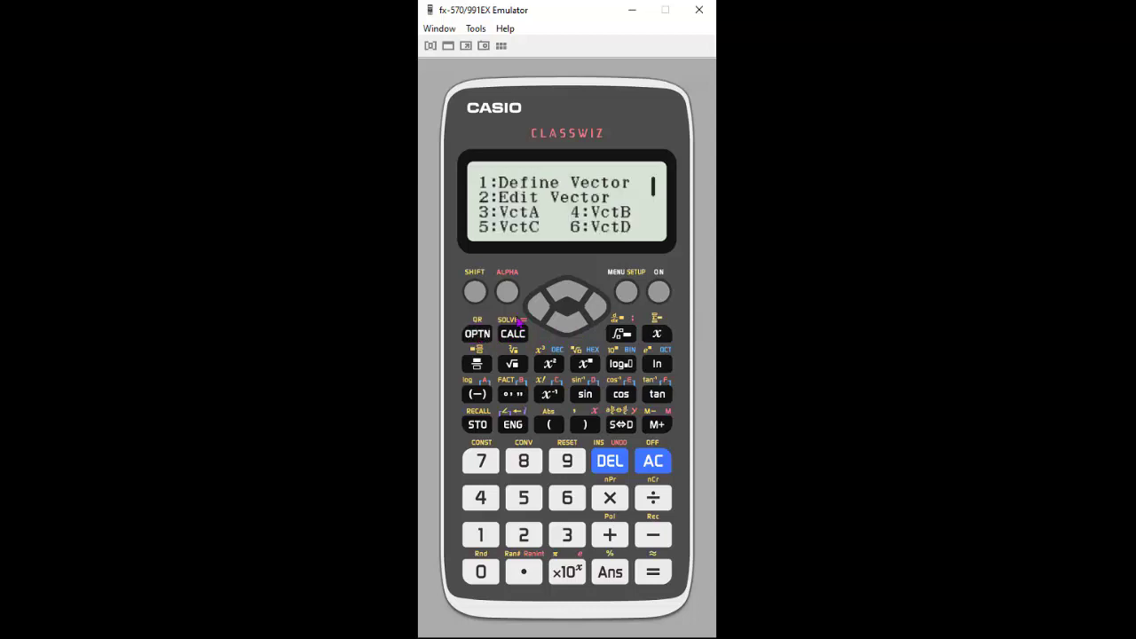
click(565, 325)
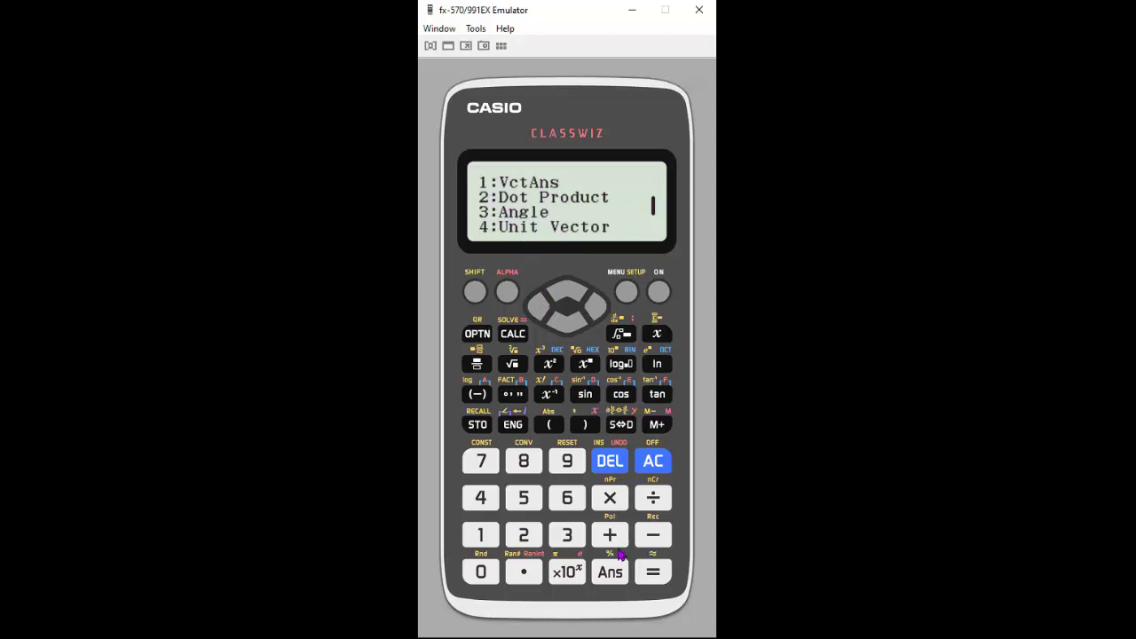
click(574, 540)
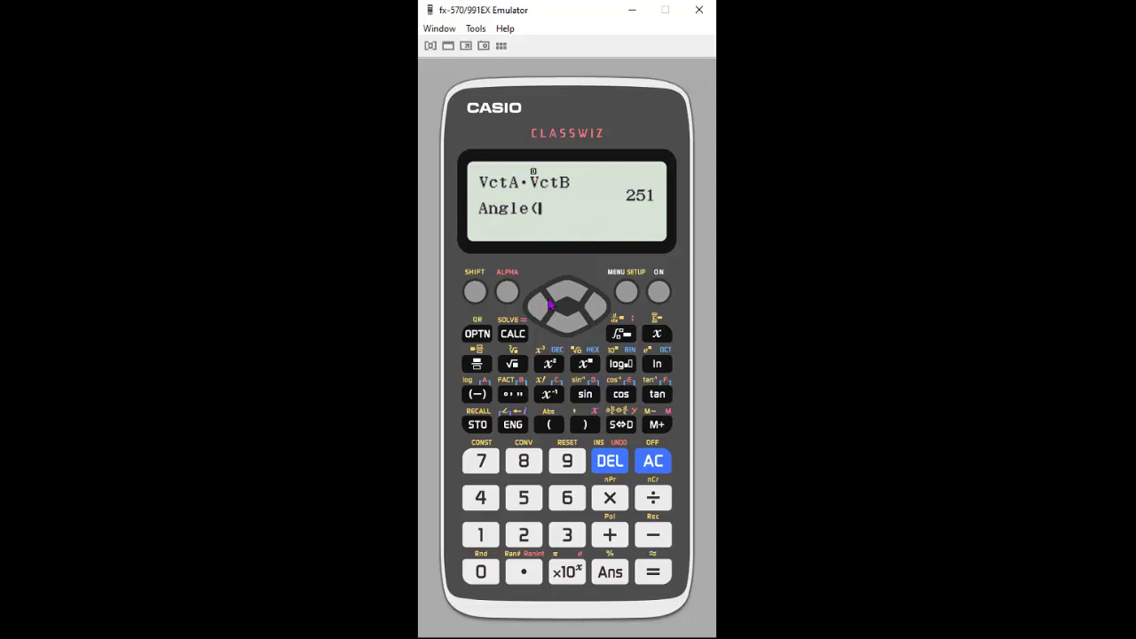
click(479, 335)
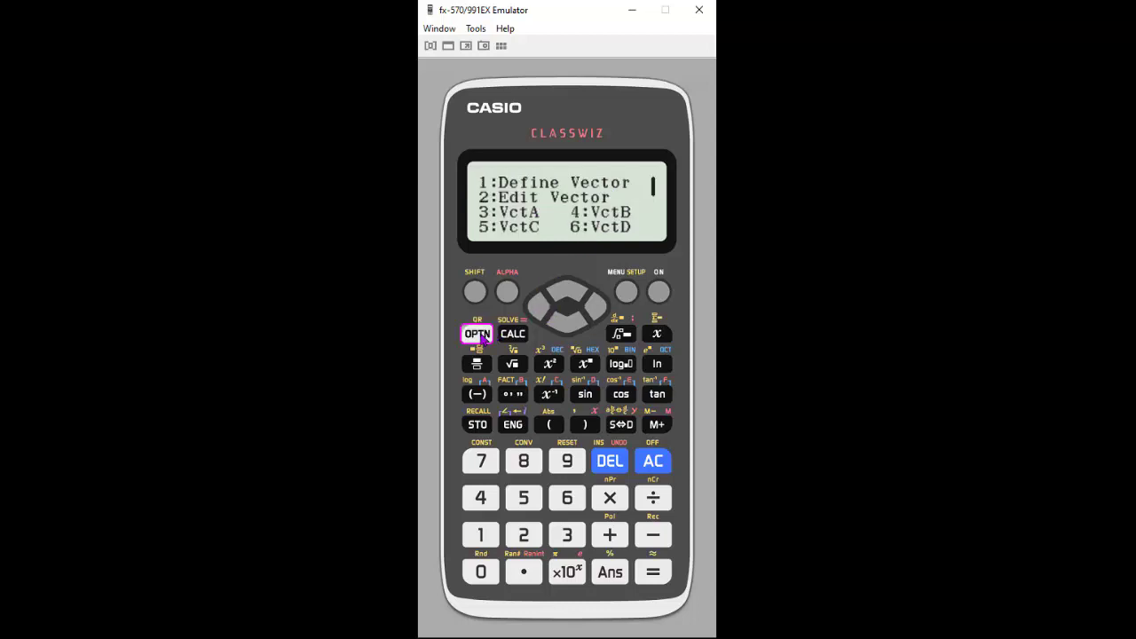
click(567, 537)
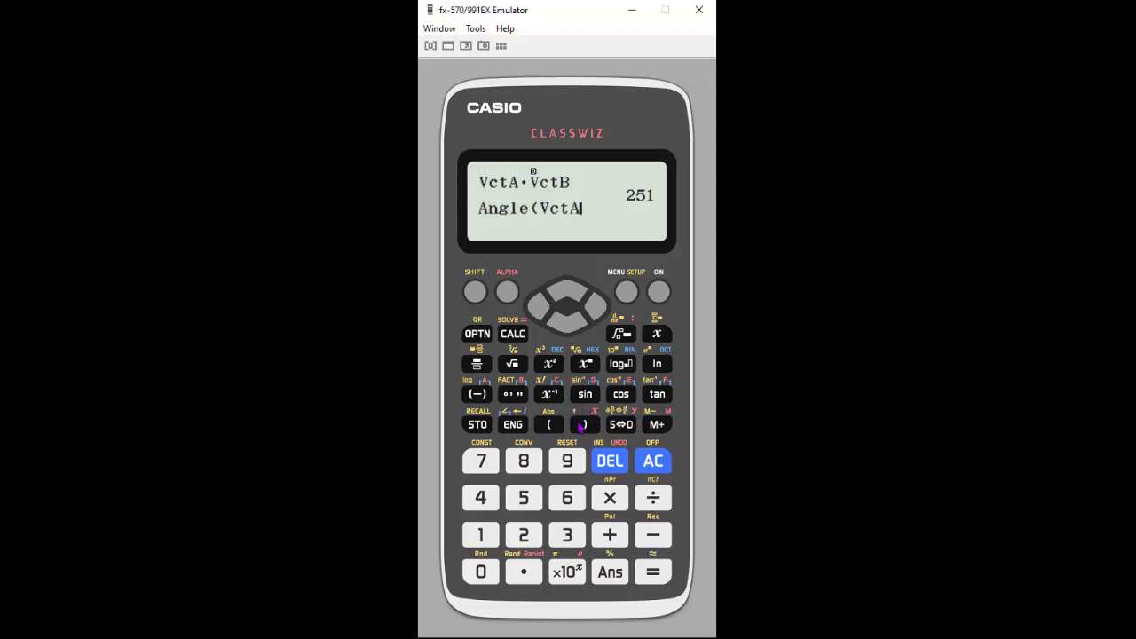
click(474, 292)
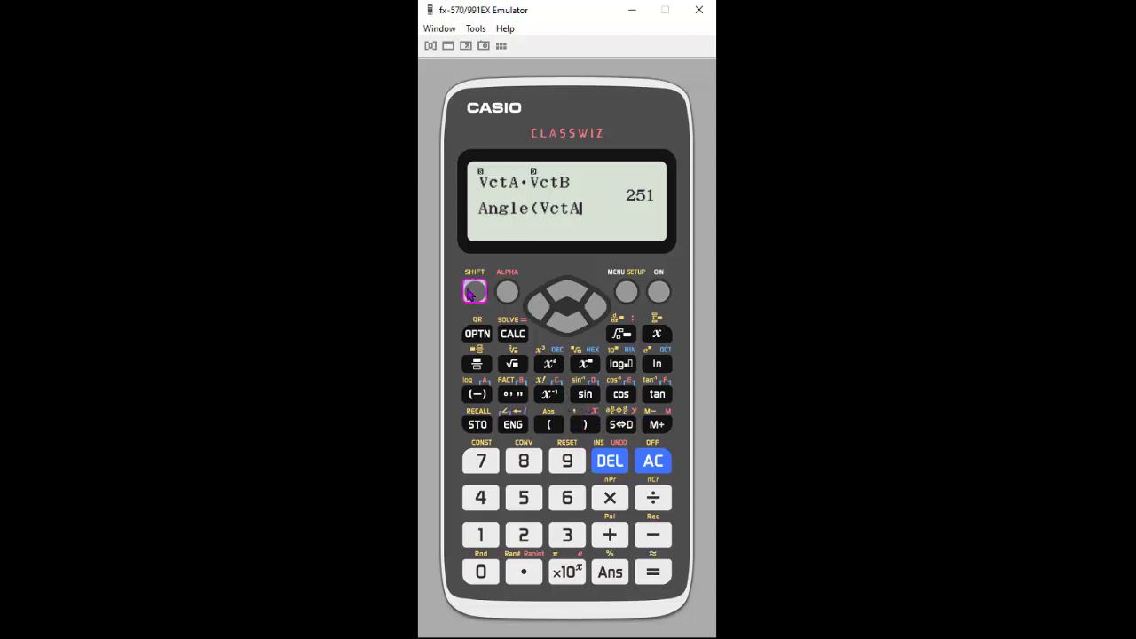
click(584, 426)
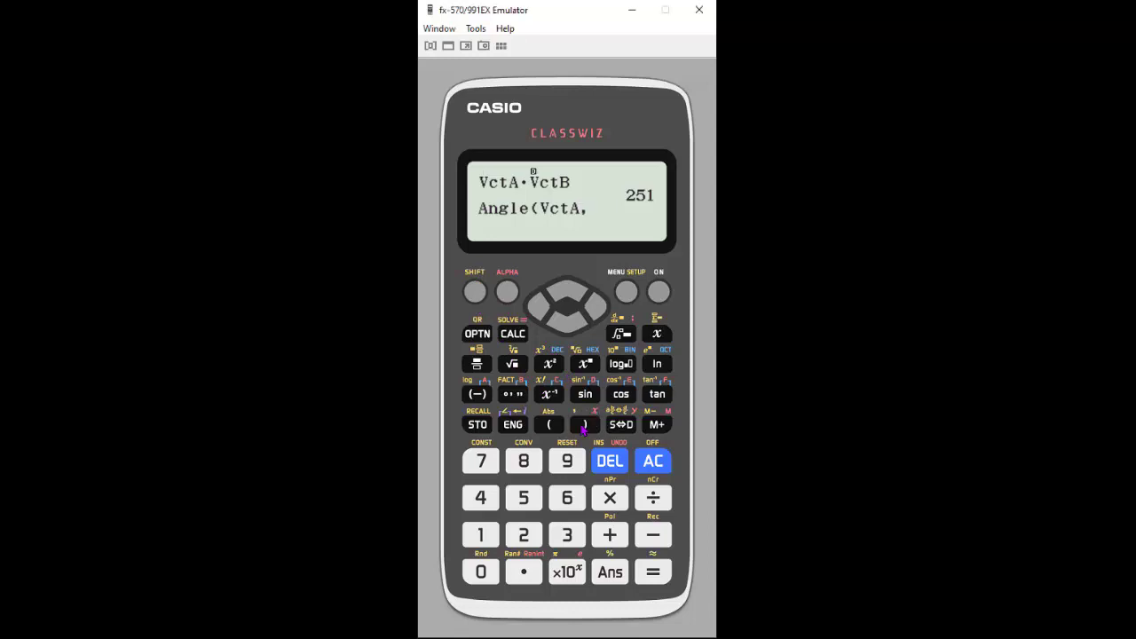
click(477, 335)
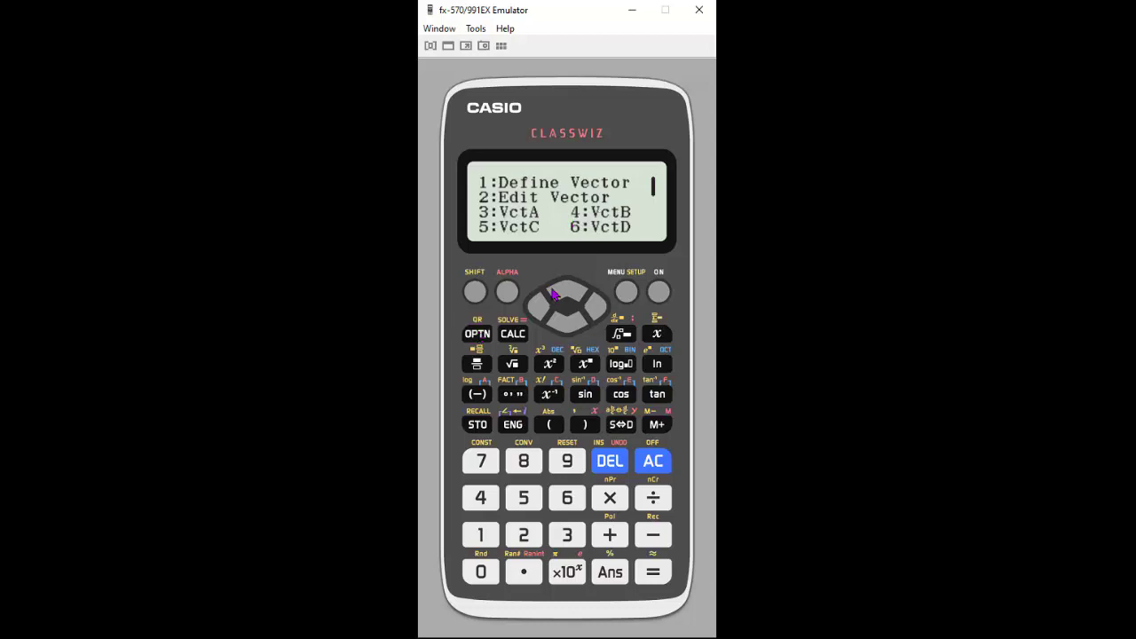
click(480, 498)
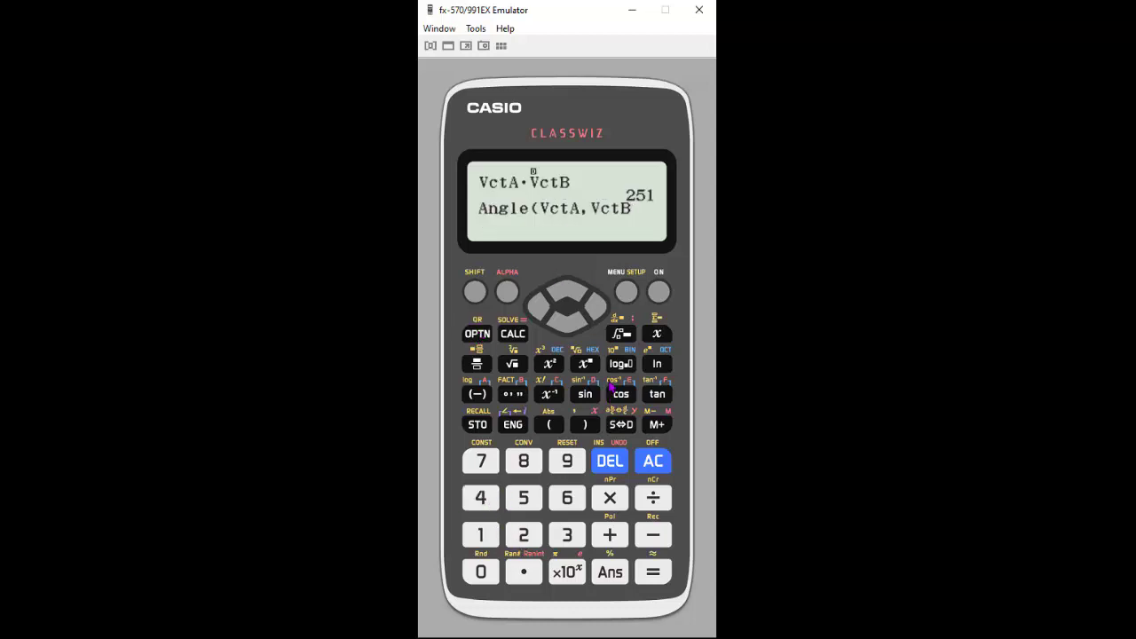
click(585, 424)
click(648, 573)
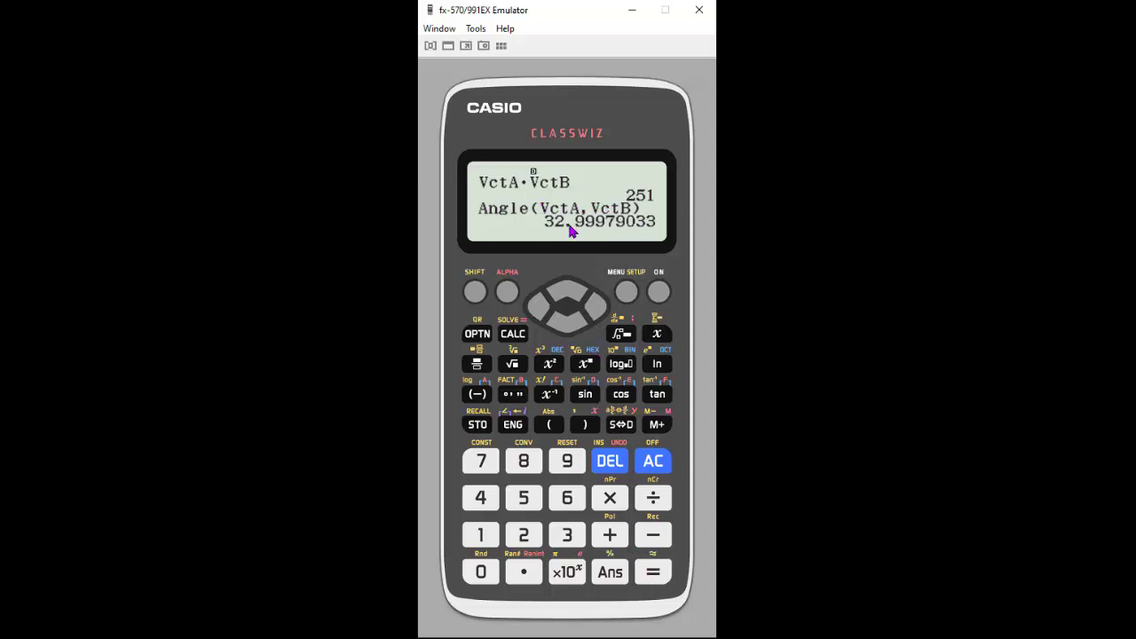